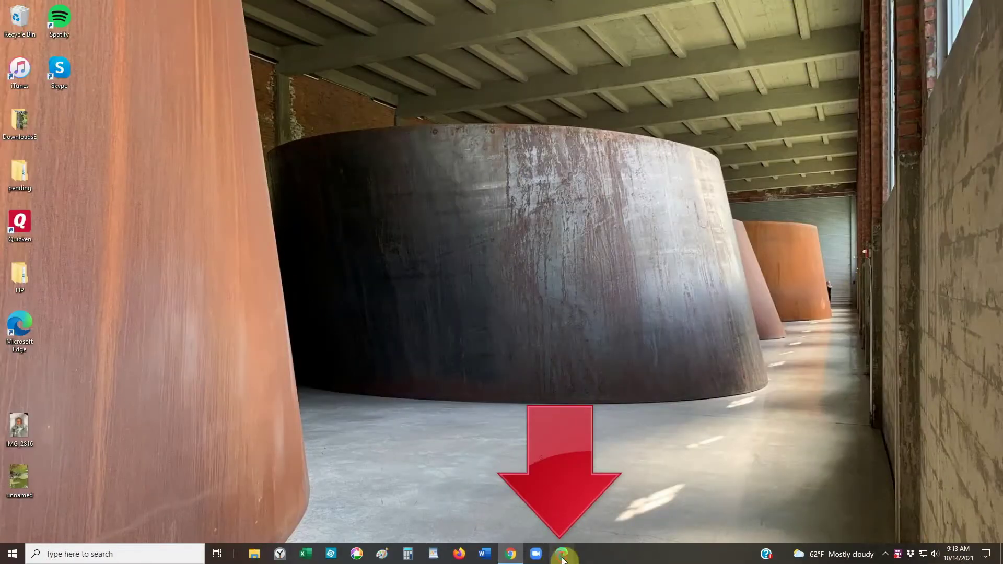
# - Open Gmail in Edge on the 1,035-message inbox and focus the Search mail box
pyautogui.click(563, 556)
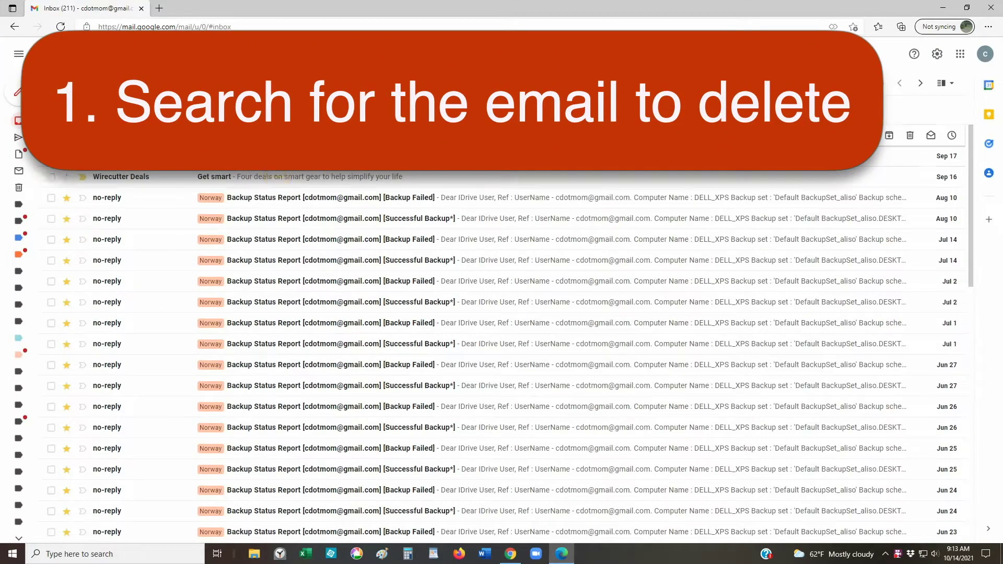
pyautogui.click(258, 55)
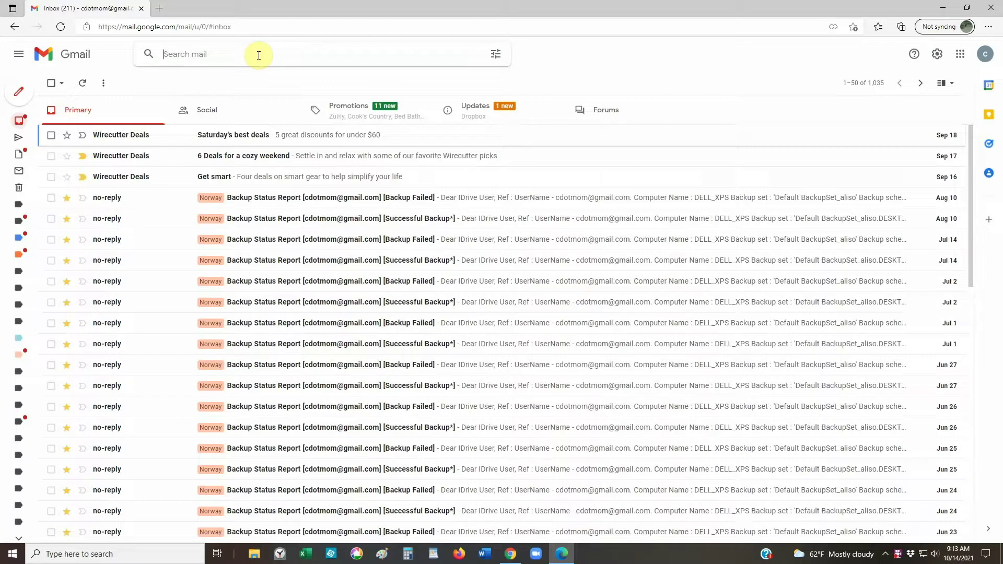
# - Search the mailbox for before:2019/01/01 to list pre-2019 conversations
pyautogui.write('before:20')
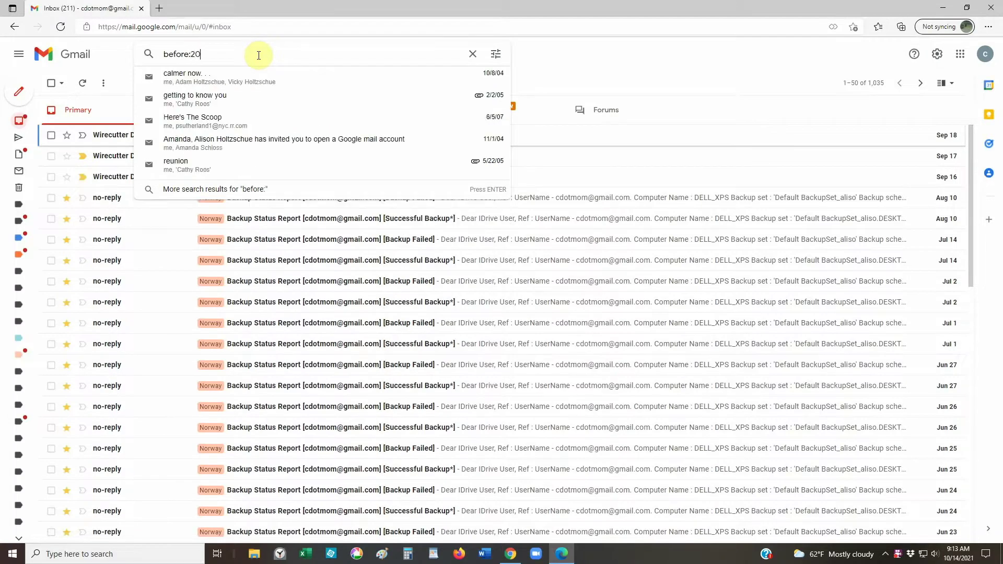
pyautogui.write('19/01/01')
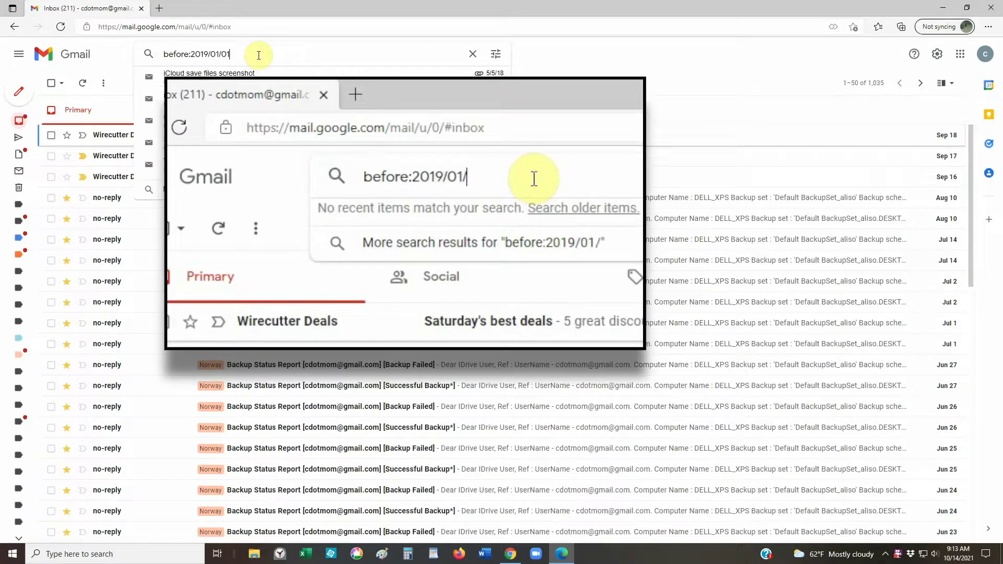
pyautogui.press('Return')
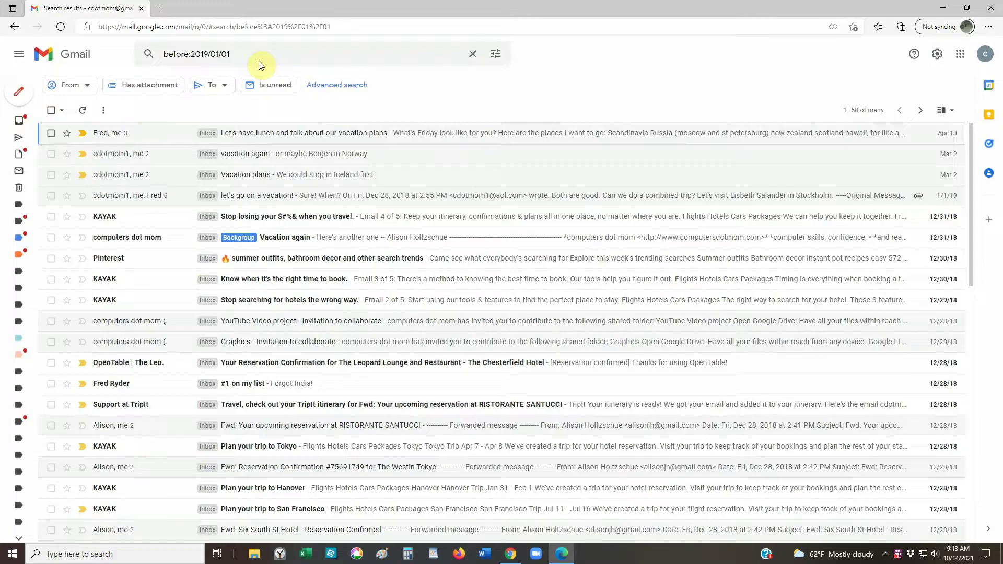
pyautogui.scroll(-2, 564, 299)
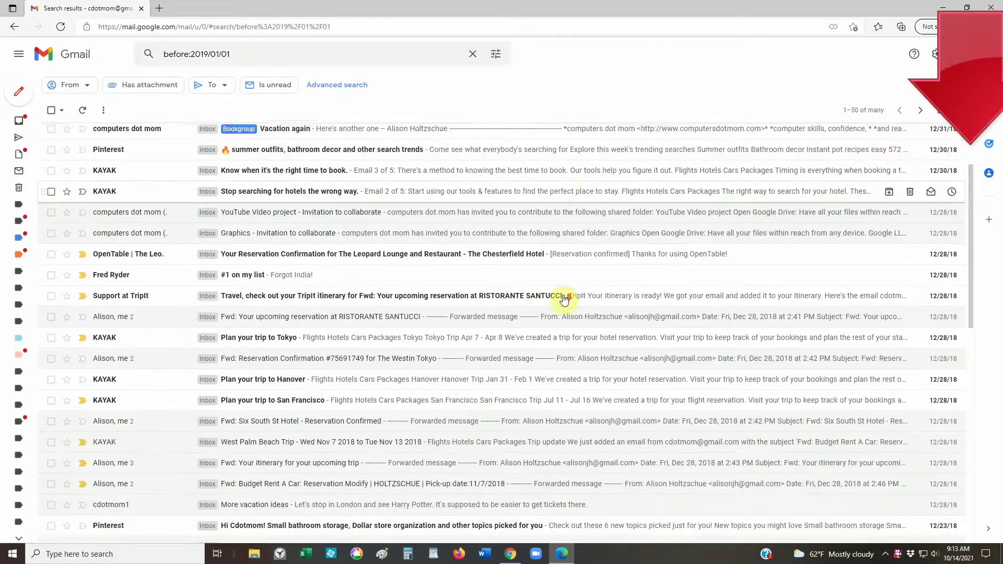
pyautogui.scroll(-10, 565, 299)
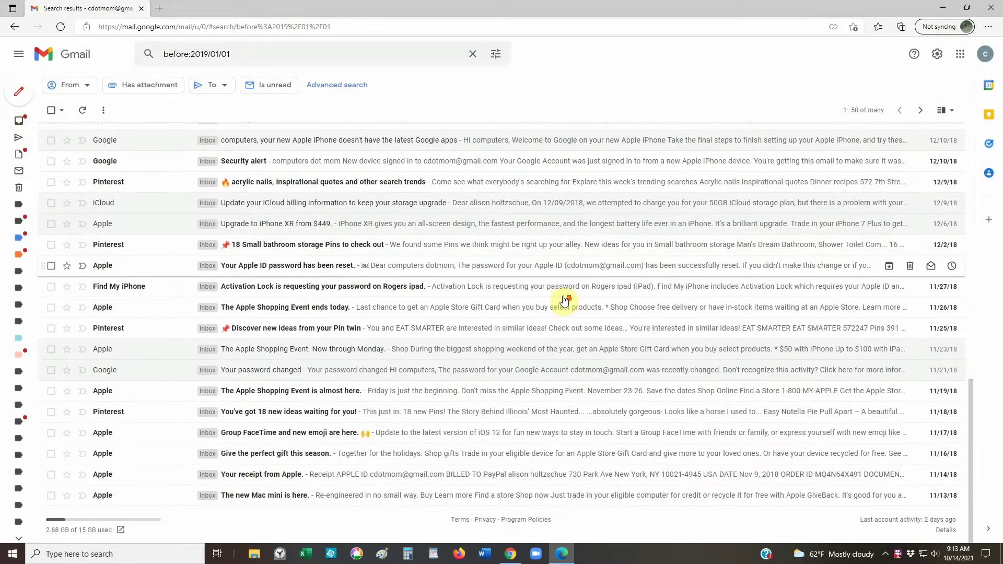
pyautogui.scroll(12, 565, 299)
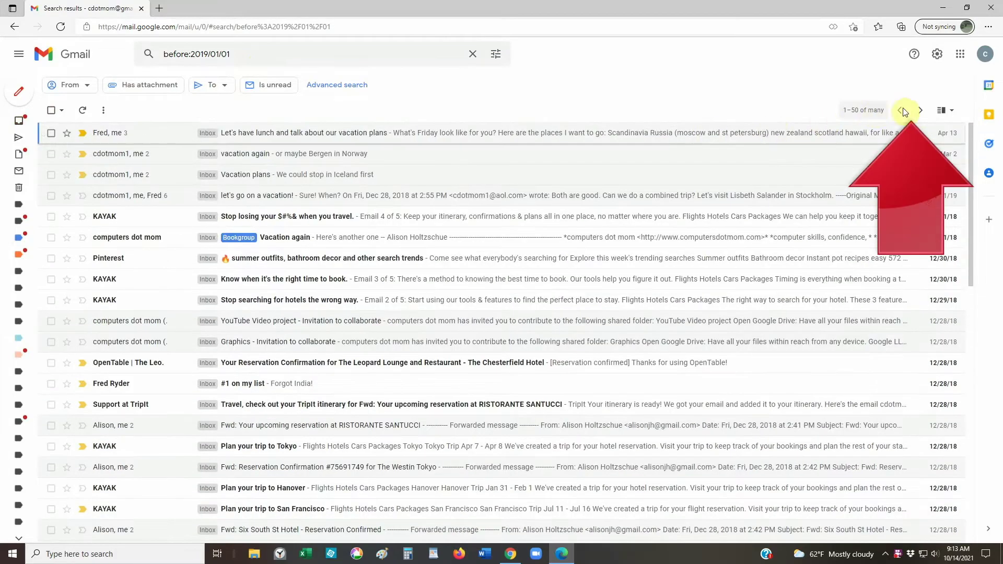
pyautogui.click(921, 110)
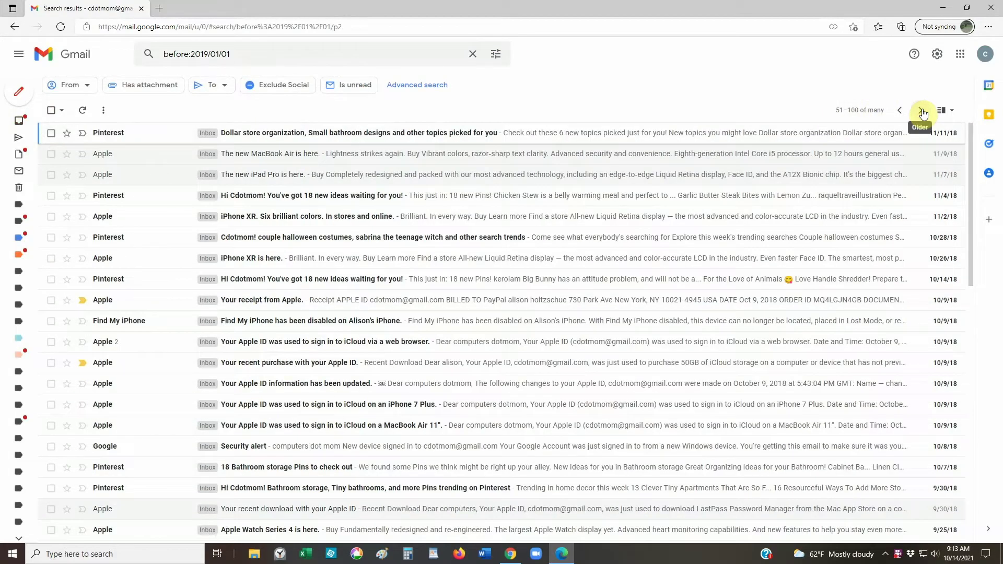
pyautogui.click(923, 113)
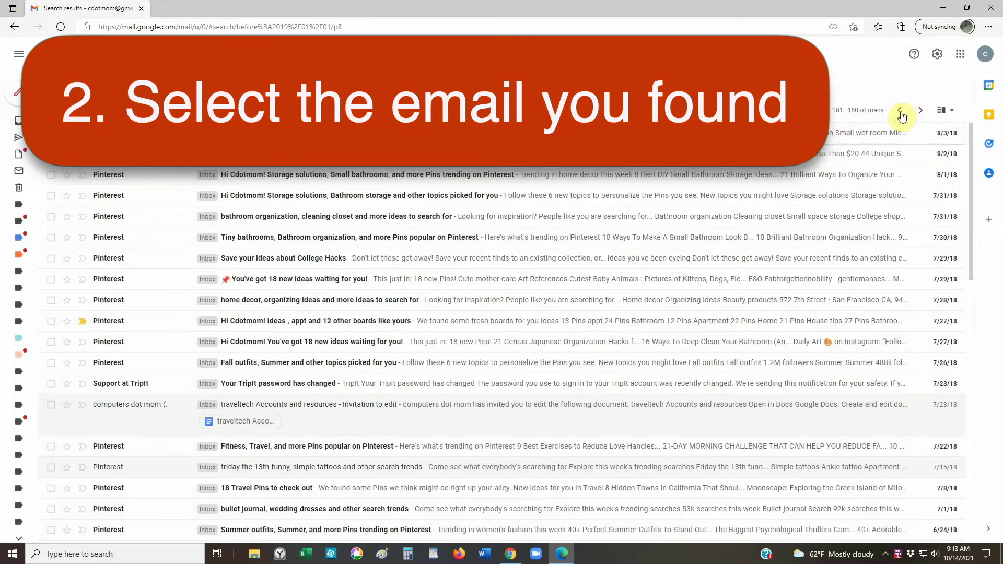
pyautogui.click(901, 112)
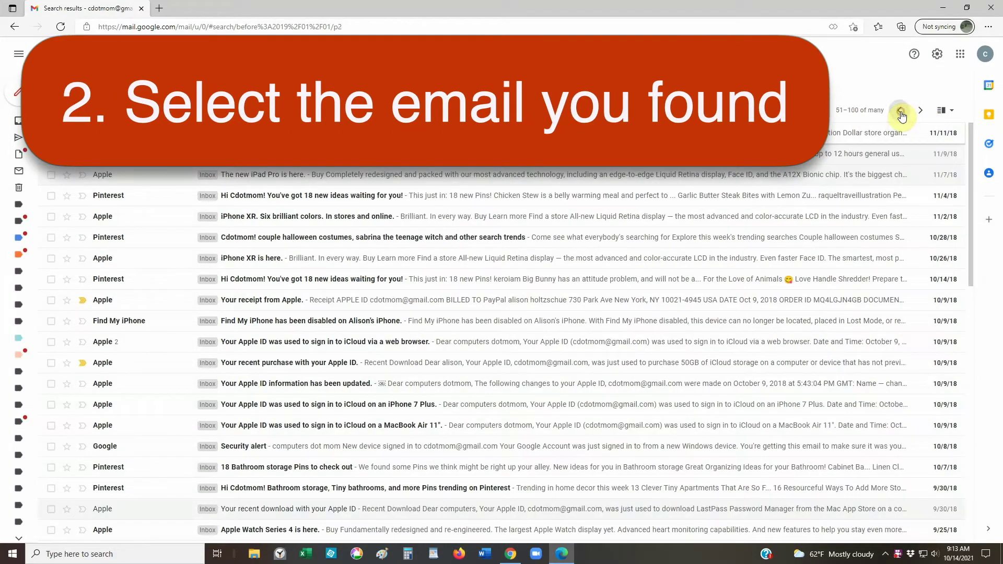
pyautogui.click(901, 113)
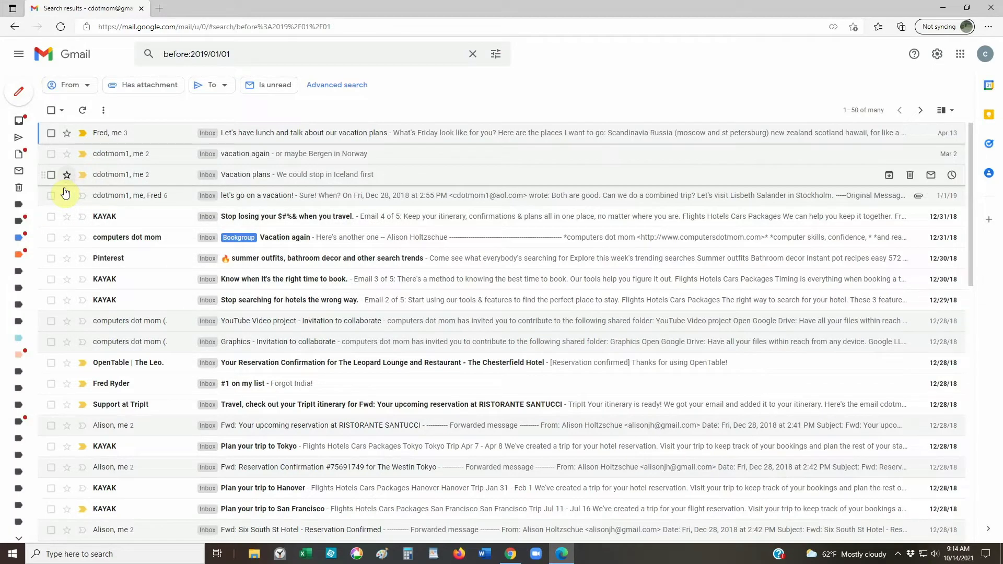
# - Select the 50 listed conversations, then extend the selection to every before:2019/01/01 match
pyautogui.click(51, 110)
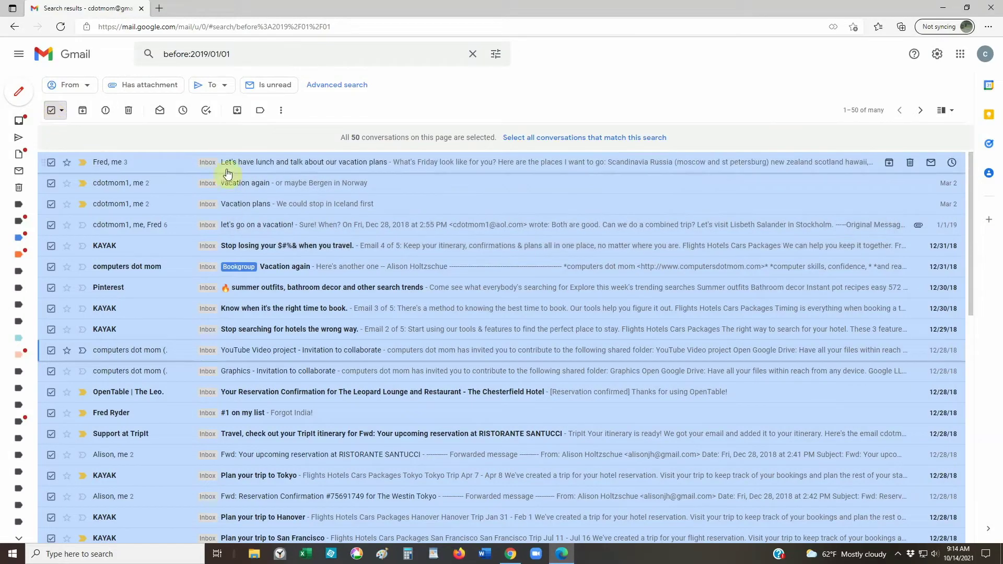
pyautogui.click(535, 139)
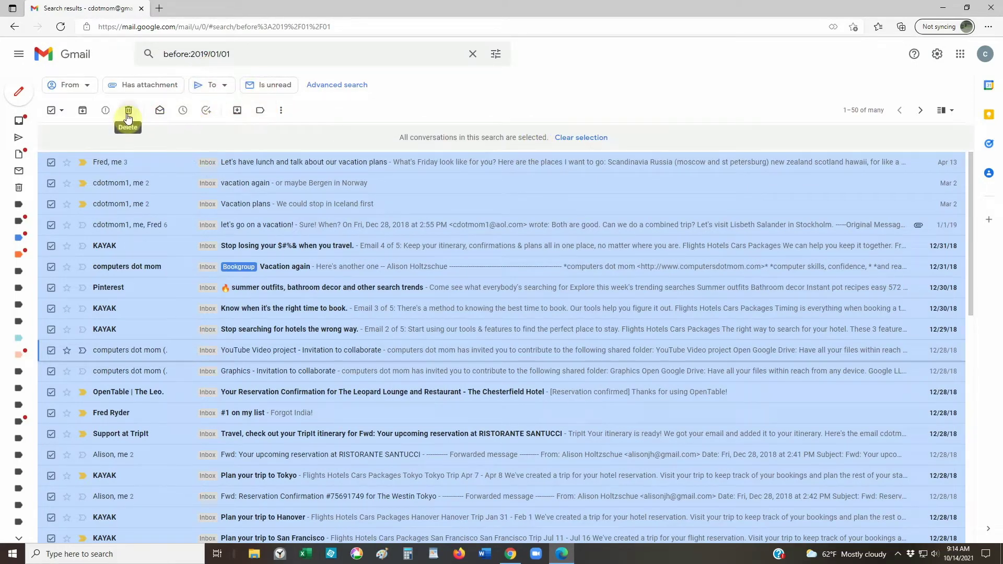
# - Delete all selected before-2019 conversations and confirm the bulk move to Trash
pyautogui.click(128, 112)
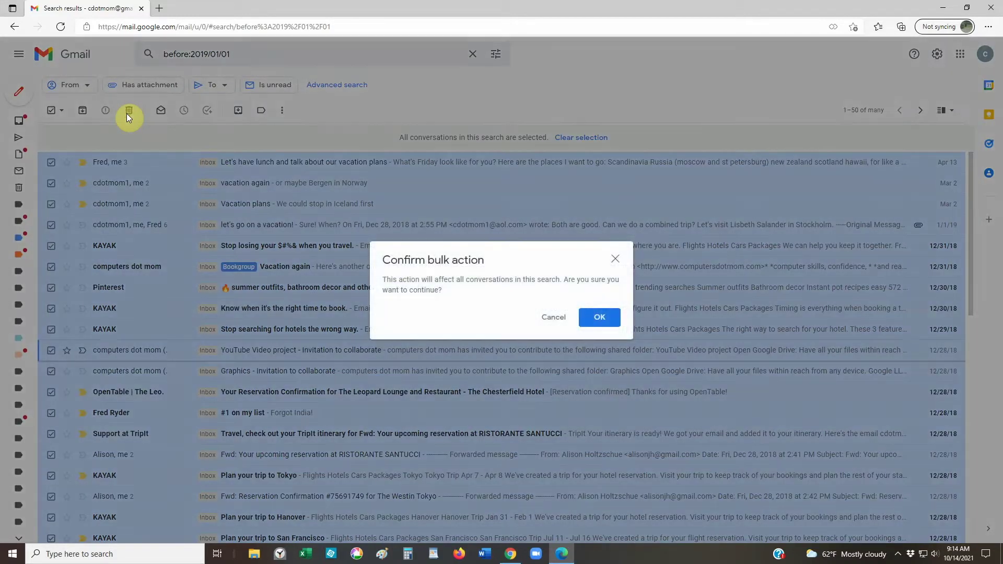
pyautogui.click(597, 318)
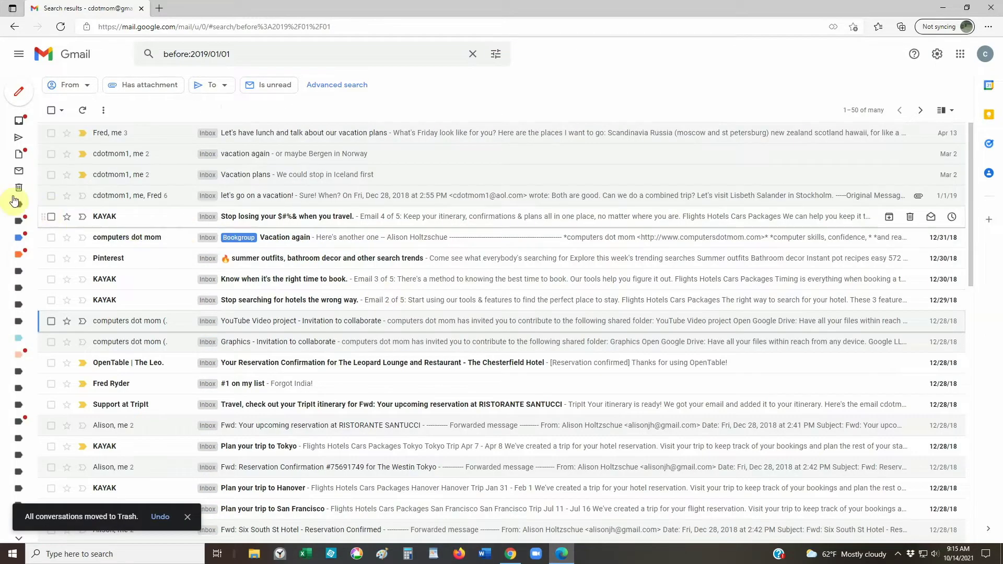
pyautogui.moveTo(19, 193)
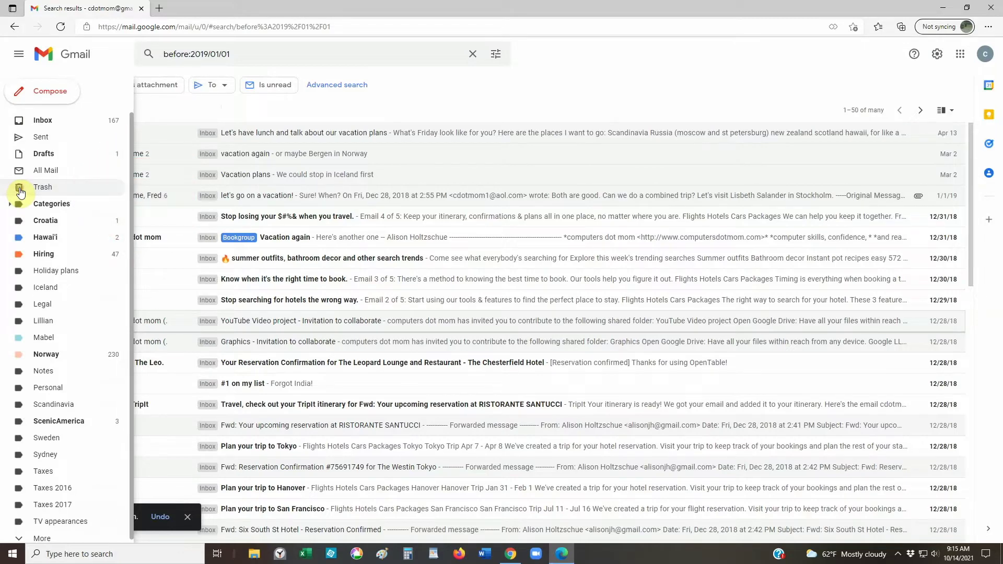
# - Restore the 'Let's have lunch and talk about our vacation plans' conversation from Trash to Inbox
pyautogui.click(20, 191)
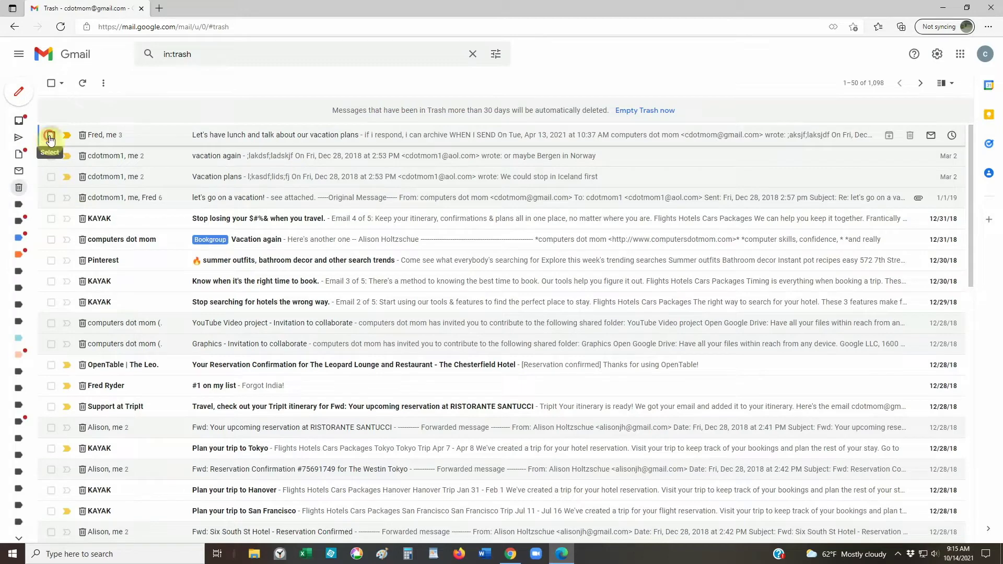
pyautogui.click(49, 136)
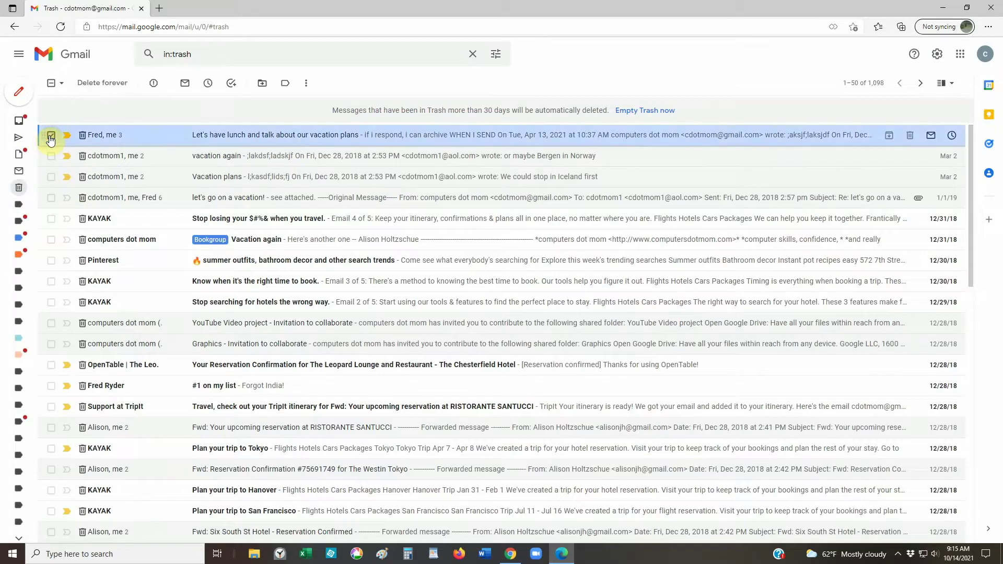
pyautogui.click(263, 83)
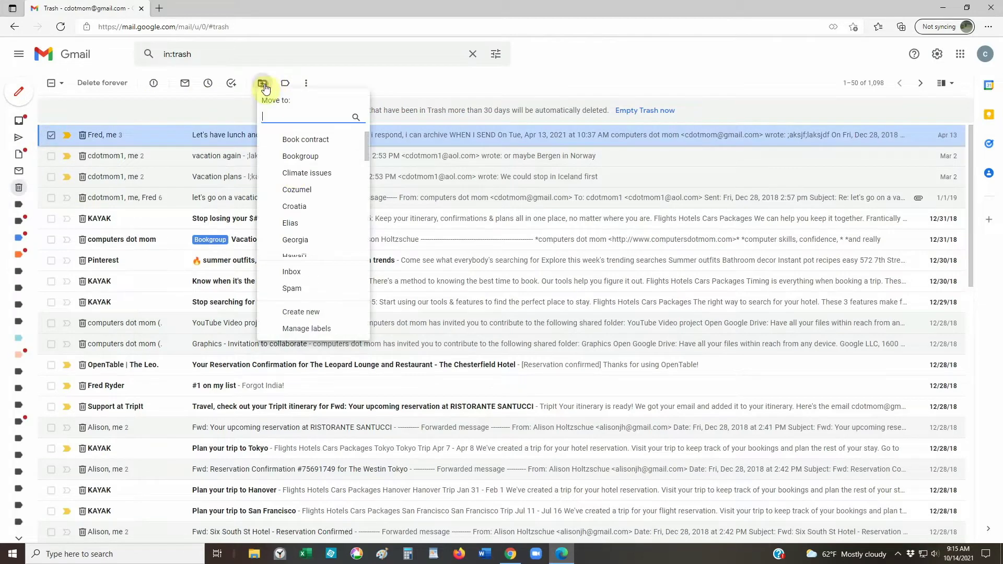
pyautogui.click(312, 277)
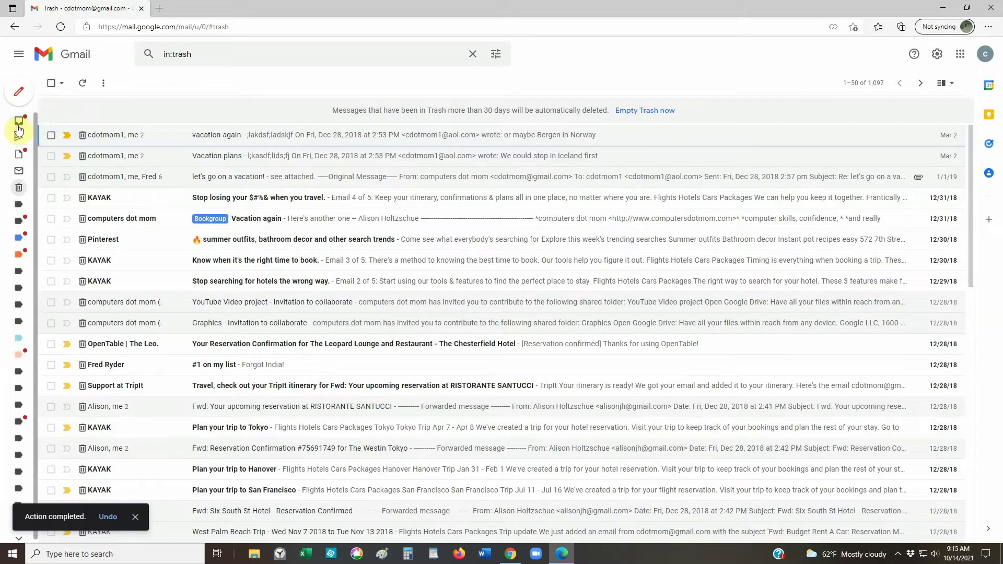
pyautogui.click(19, 124)
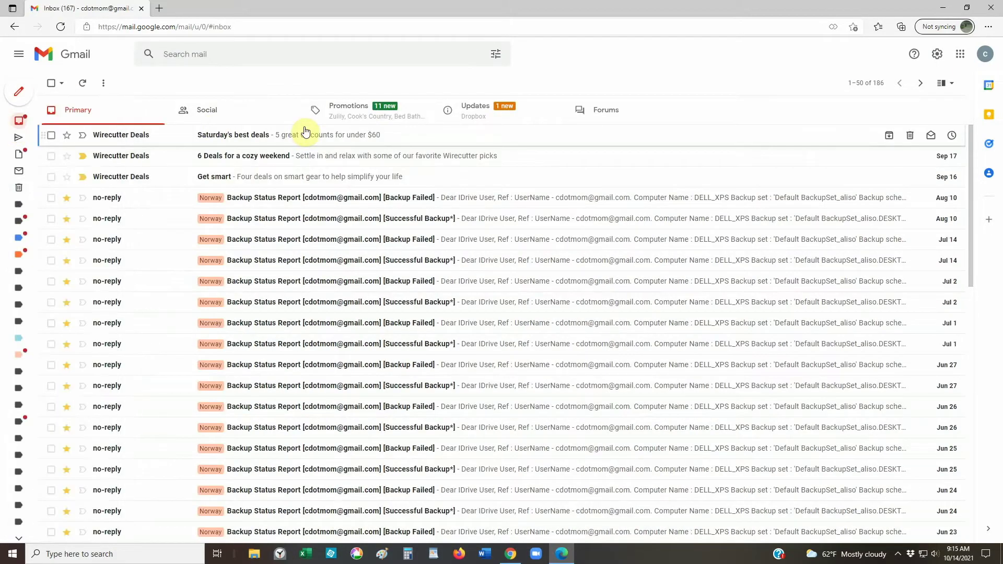
# - Search all mail for bloomingdales
pyautogui.scroll(-4, 292, 209)
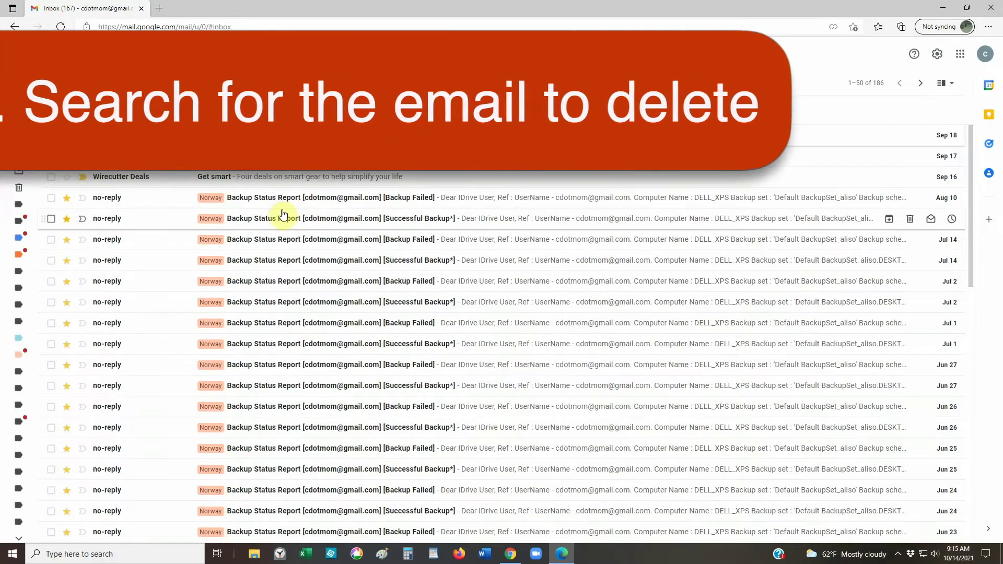
pyautogui.scroll(4, 283, 215)
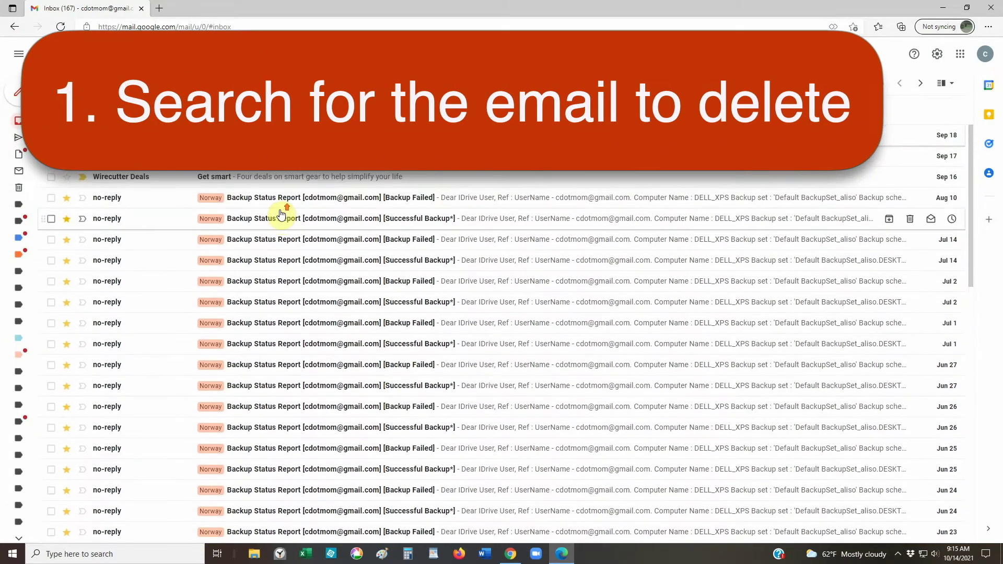
pyautogui.click(178, 53)
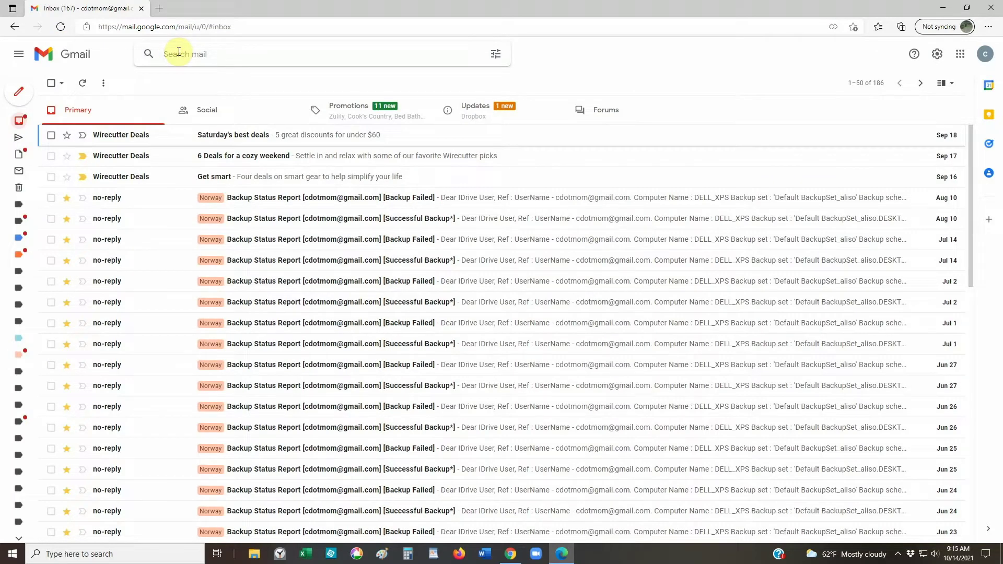
pyautogui.write('bloomin')
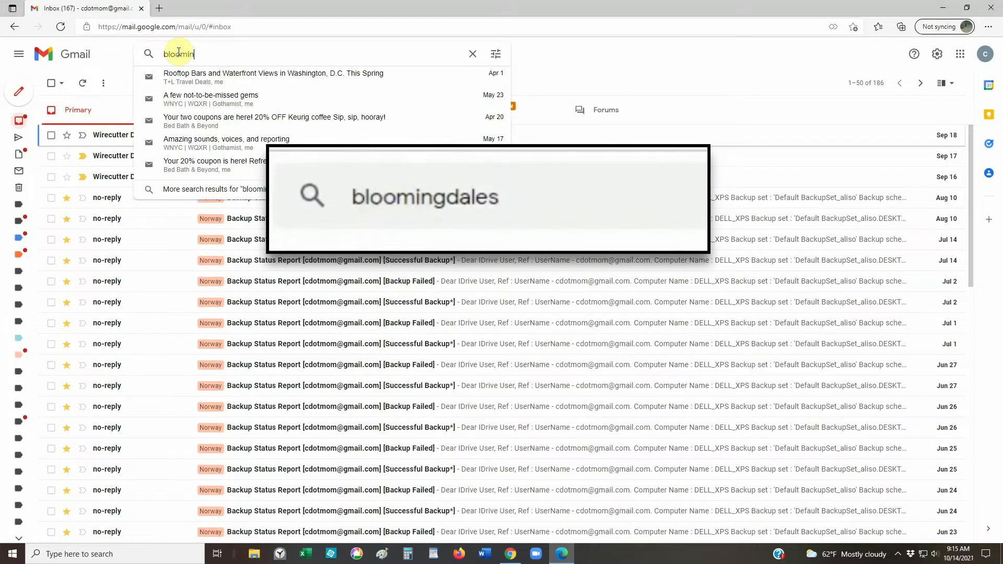
pyautogui.write('gdales')
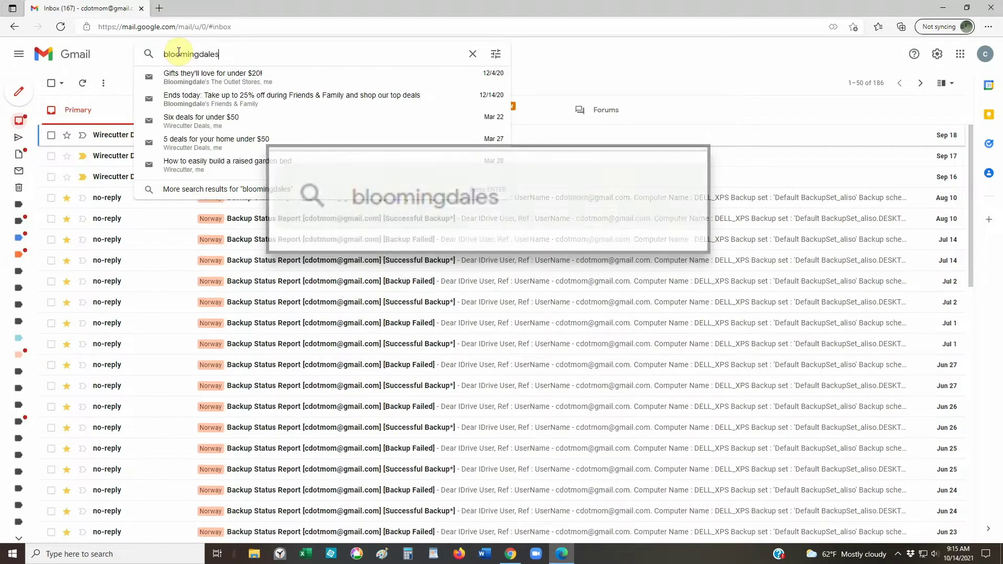
pyautogui.press('Return')
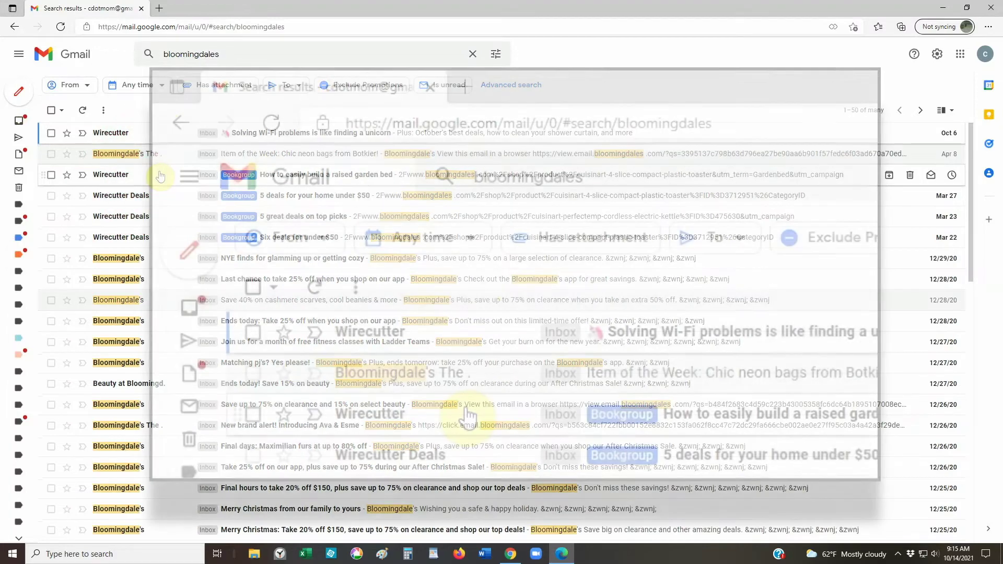
pyautogui.click(162, 87)
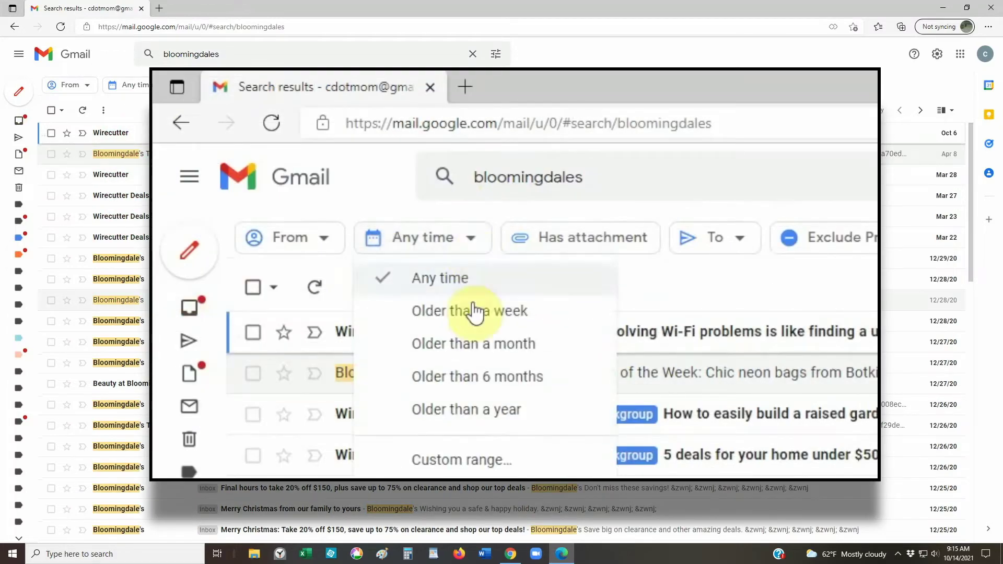
# - Filter the bloomingdales results to Older than a month and select all 50 on the page
pyautogui.click(488, 346)
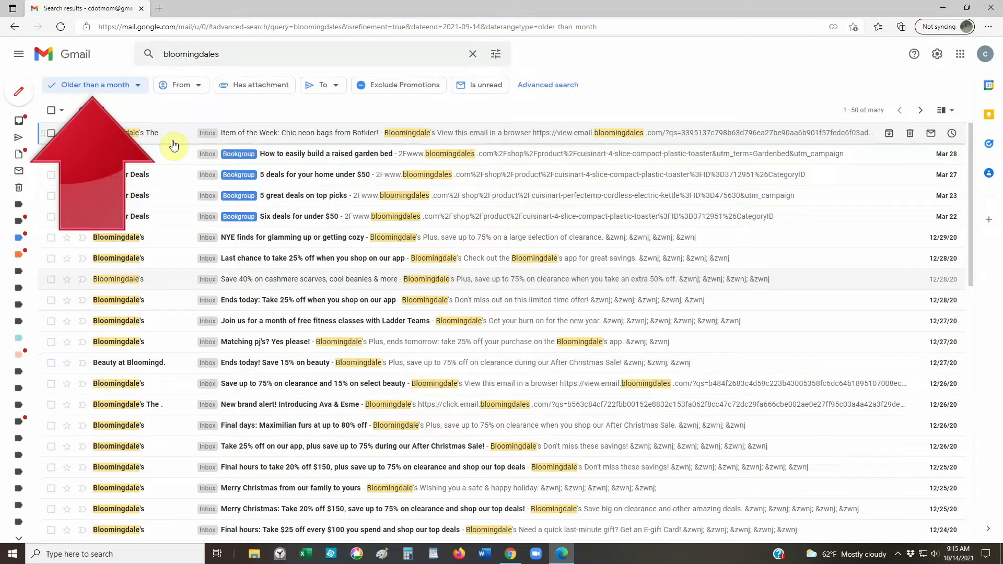
pyautogui.click(51, 112)
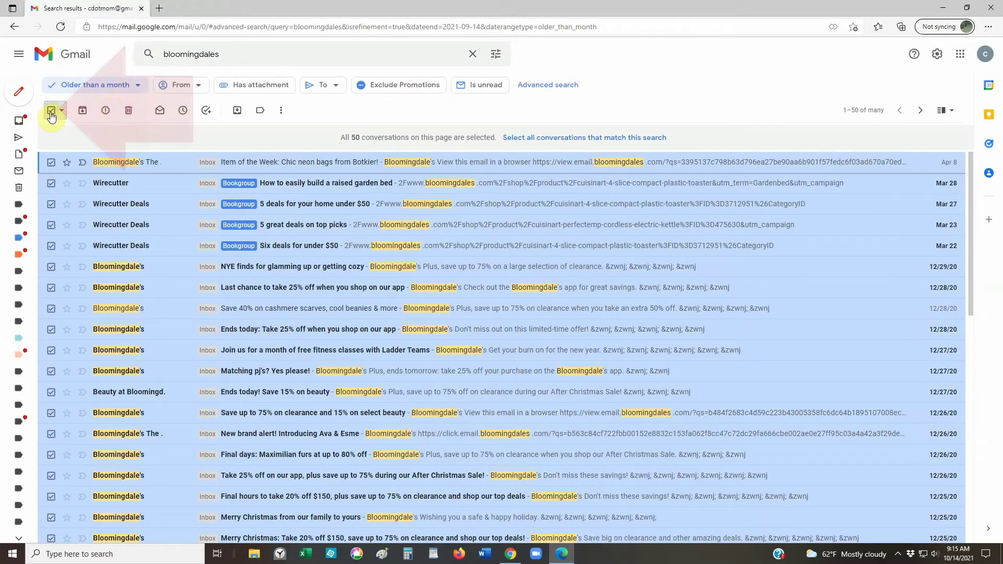
# - Trash every older-than-a-month bloomingdales conversation, then reset the time filter to Any time
pyautogui.click(128, 111)
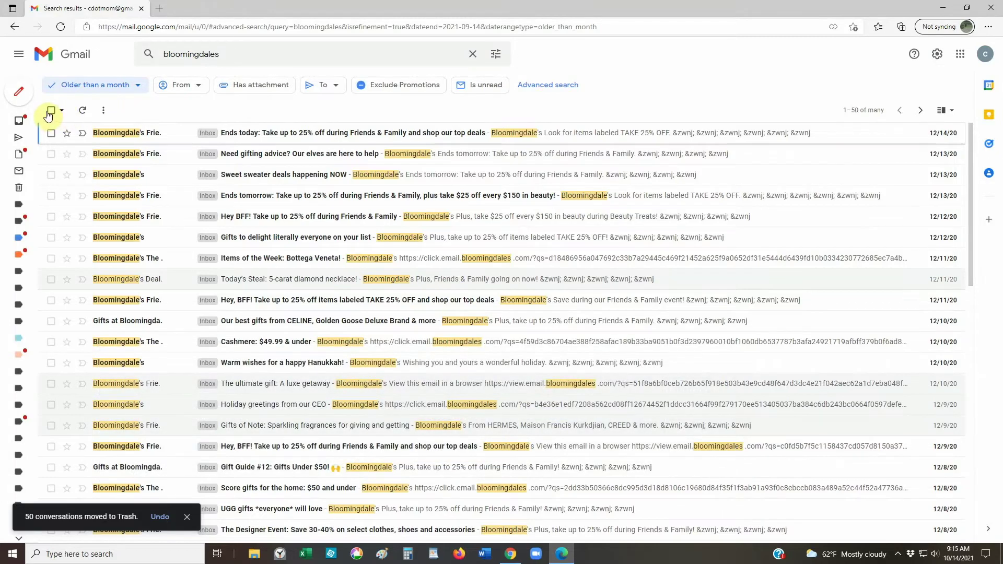
pyautogui.click(50, 112)
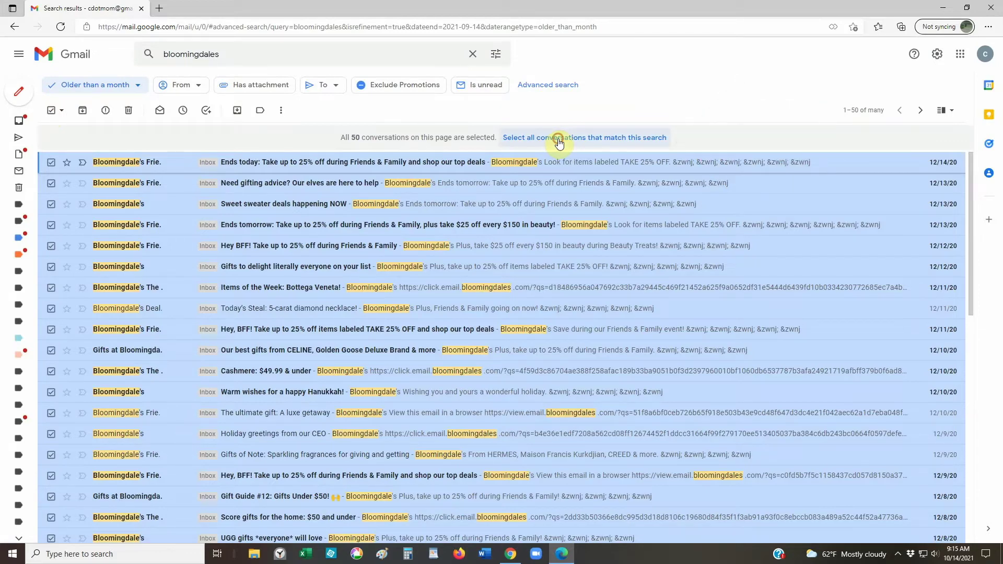
pyautogui.click(558, 139)
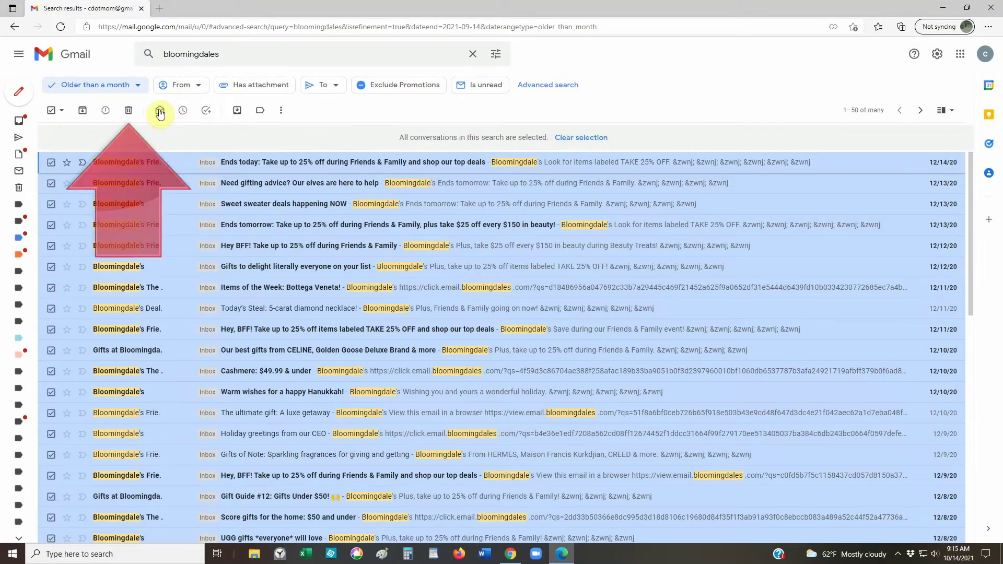
pyautogui.click(128, 111)
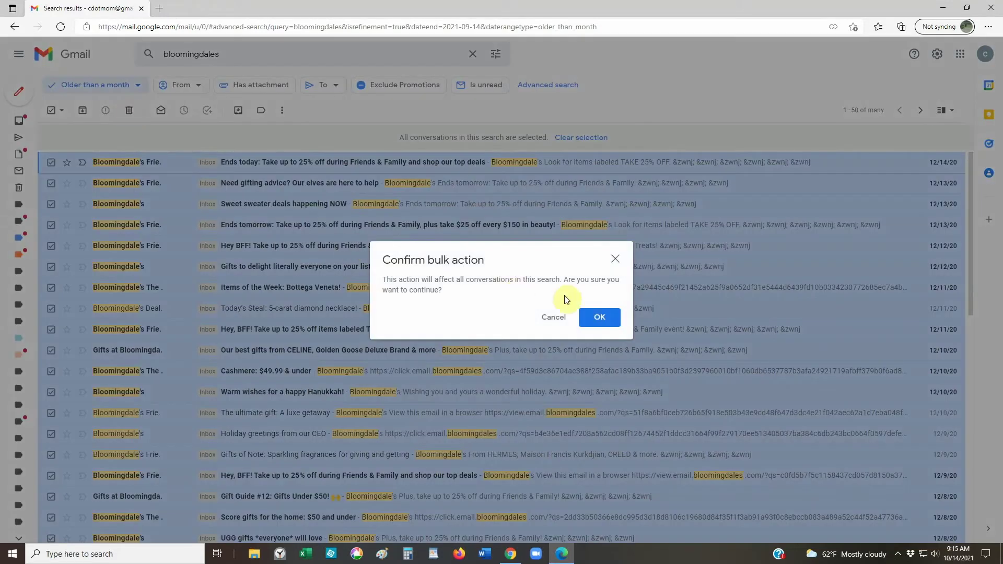
pyautogui.click(600, 317)
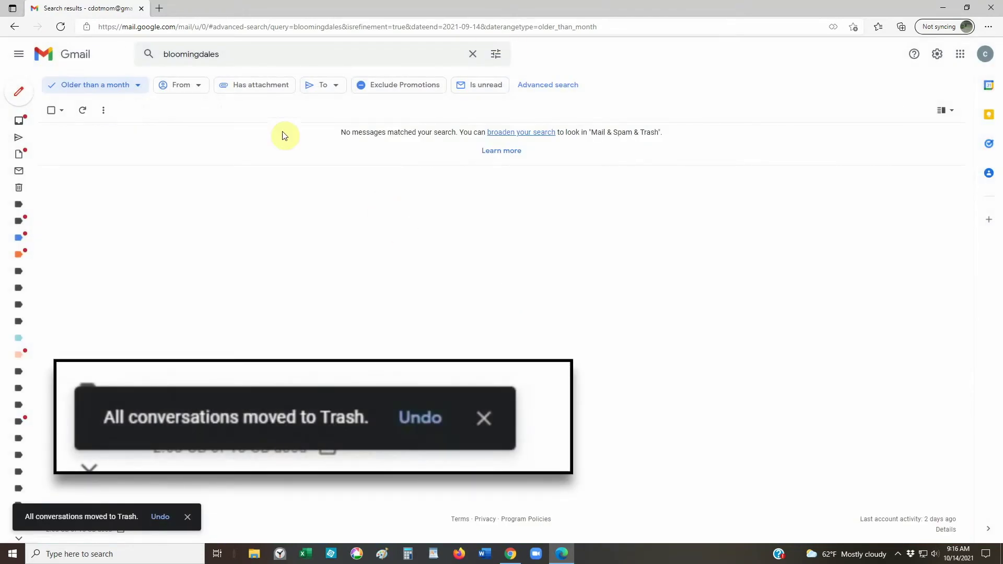
pyautogui.click(128, 88)
pyautogui.click(115, 105)
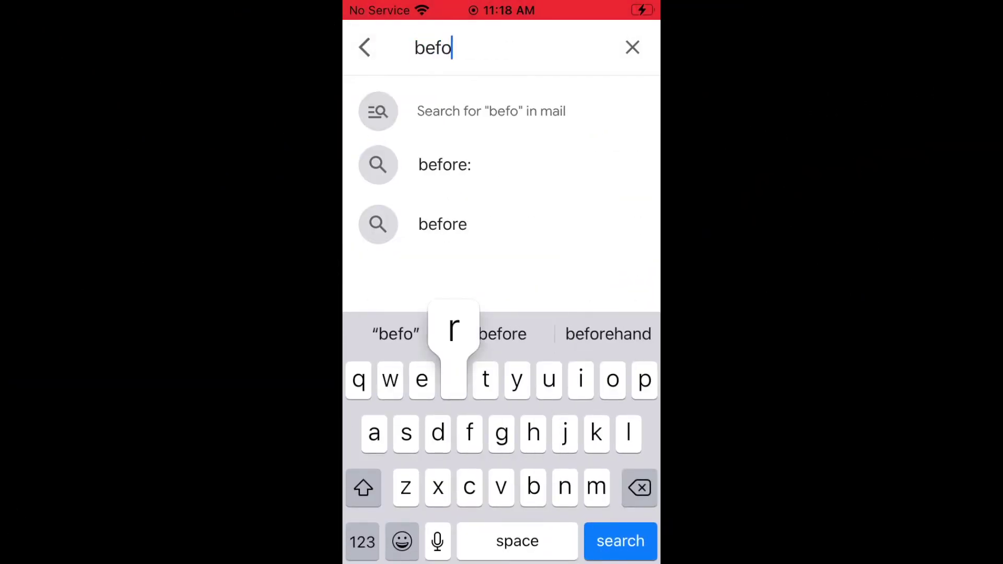
# - Search before:2019/01/01 and select six conversations, from Sep 18 Wirecutter Deals down to Jul 14 no-reply
pyautogui.write('019/01/01')
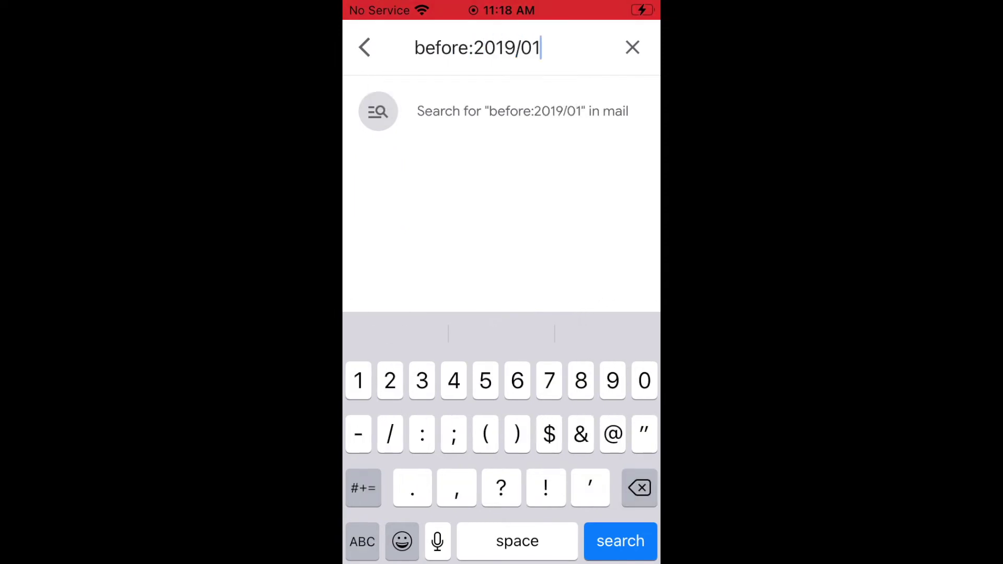
pyautogui.press('Return')
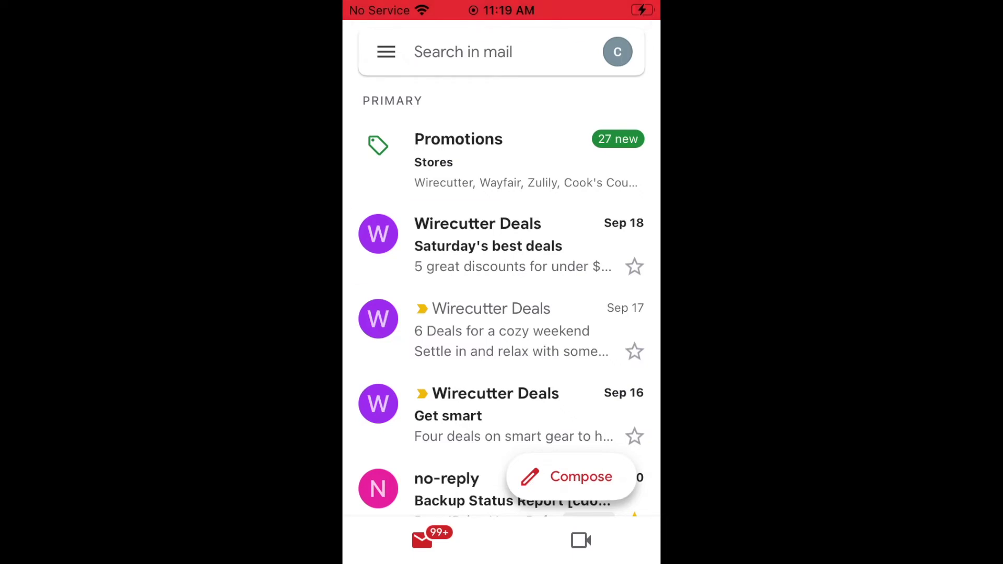
pyautogui.click(379, 233)
pyautogui.click(378, 318)
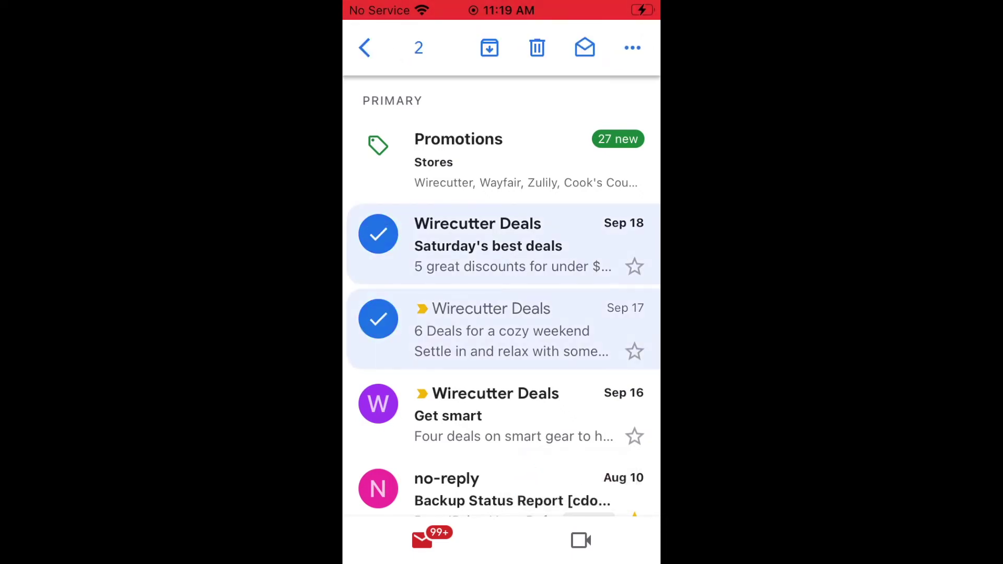
pyautogui.click(379, 404)
pyautogui.click(378, 488)
pyautogui.scroll(-3, 501, 313)
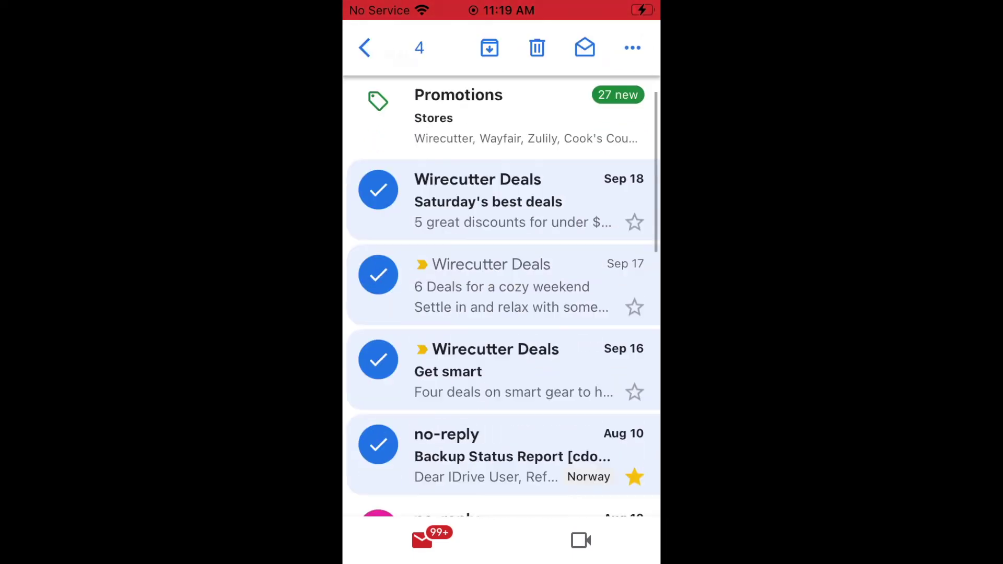
pyautogui.click(378, 434)
pyautogui.scroll(-5, 501, 314)
pyautogui.click(378, 237)
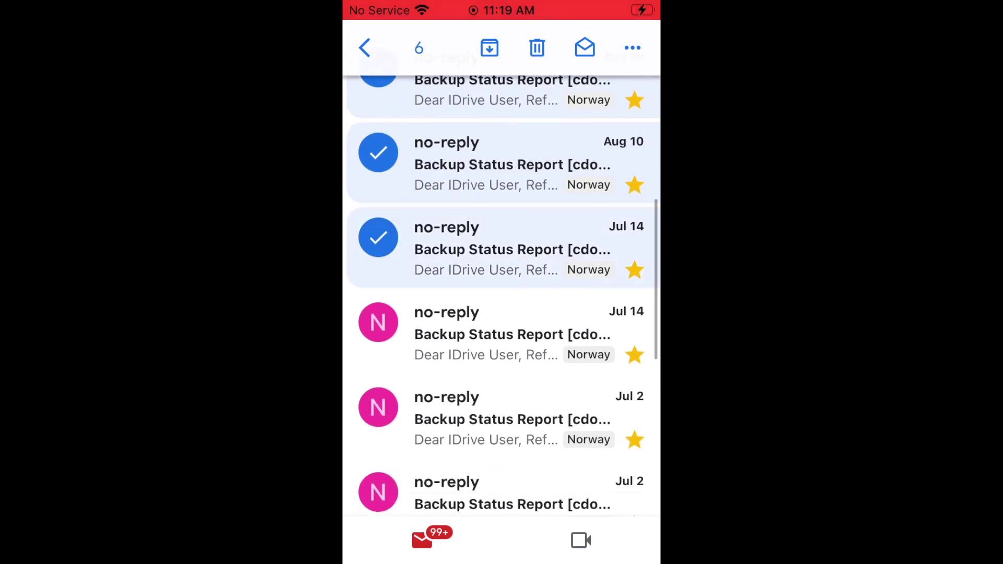